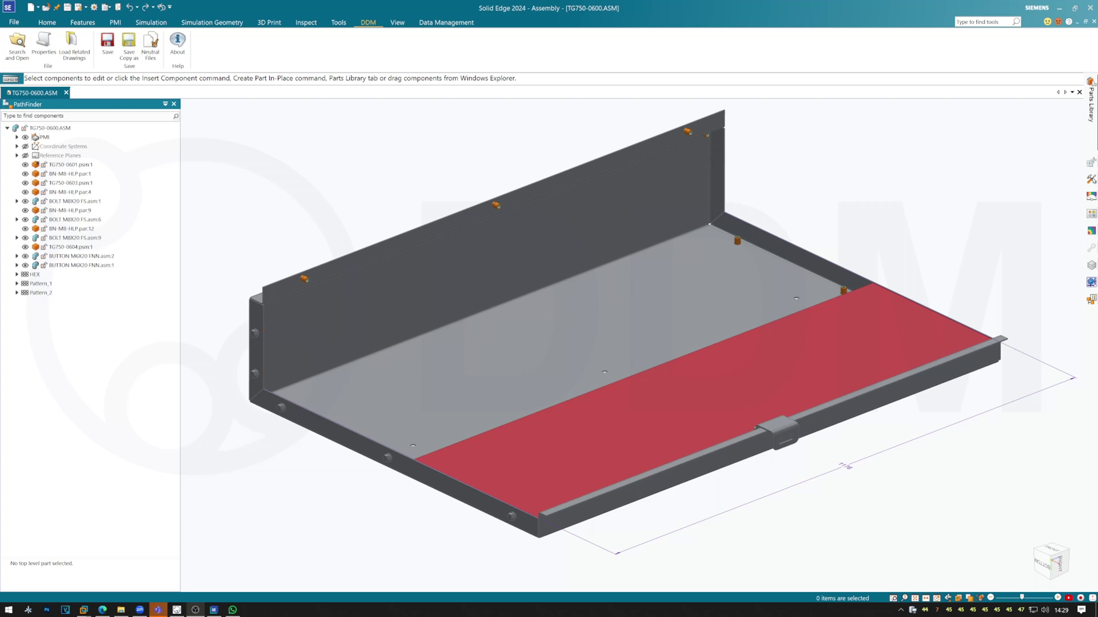
# Step: Open the adjustable lock bracket TG750-0604 at the front edge of the assembly for editing
pyautogui.click(788, 426)
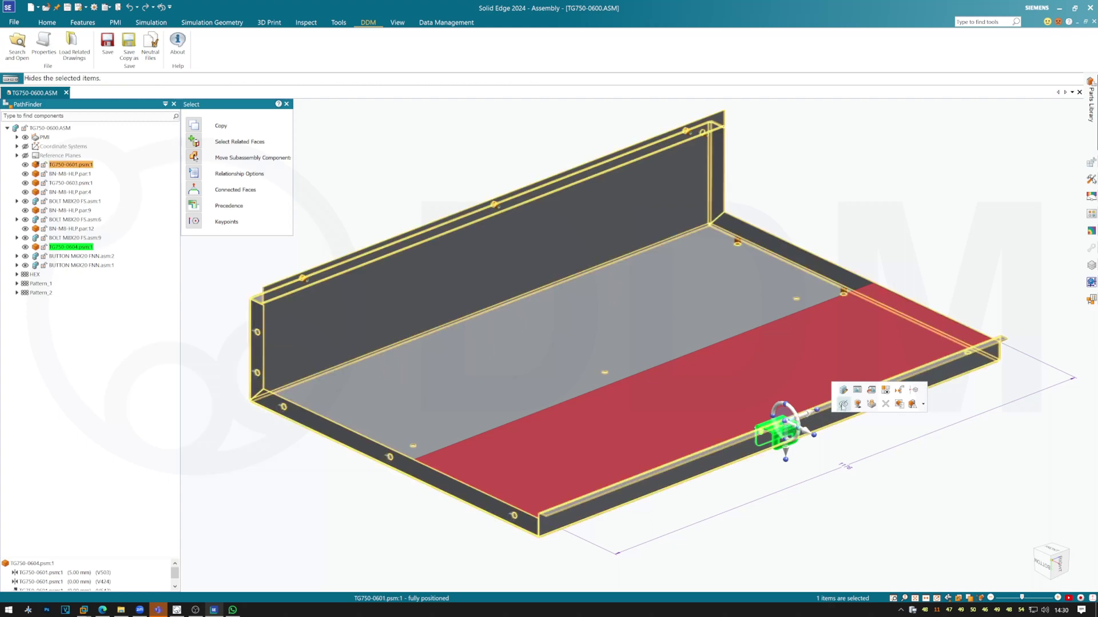
pyautogui.click(870, 391)
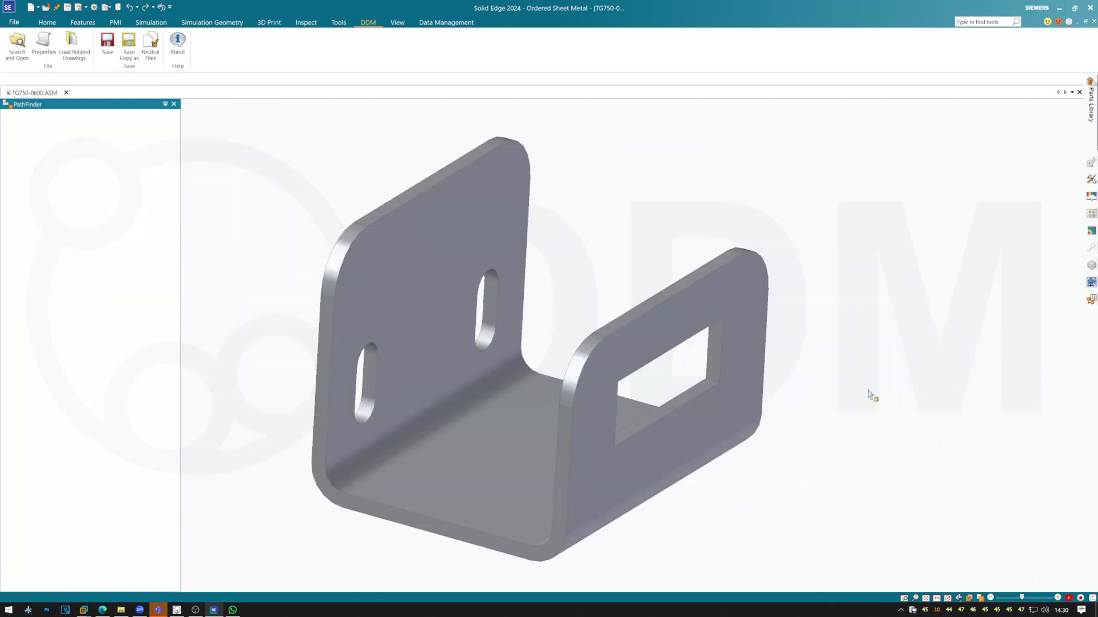
pyautogui.moveTo(721, 424)
pyautogui.mouseDown(button='middle')
pyautogui.moveTo(683, 412)
pyautogui.moveTo(709, 423)
pyautogui.moveTo(737, 400)
pyautogui.moveTo(715, 417)
pyautogui.moveTo(719, 428)
pyautogui.mouseUp(button='middle')
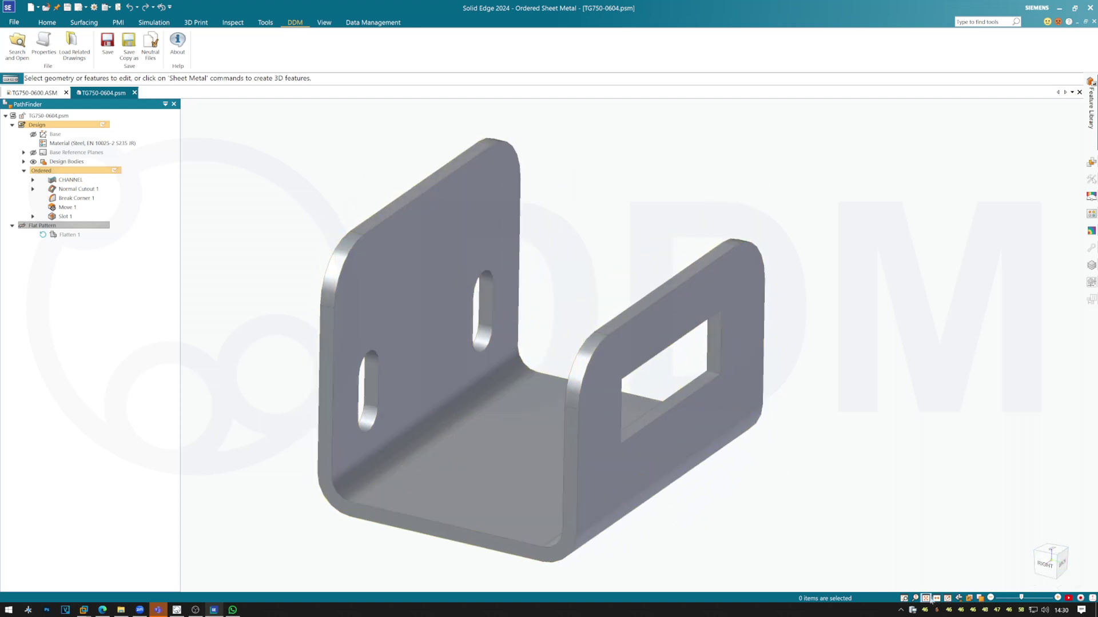
# Step: Create an STL neutral file for the TG750-0604 sheet metal part
pyautogui.click(153, 61)
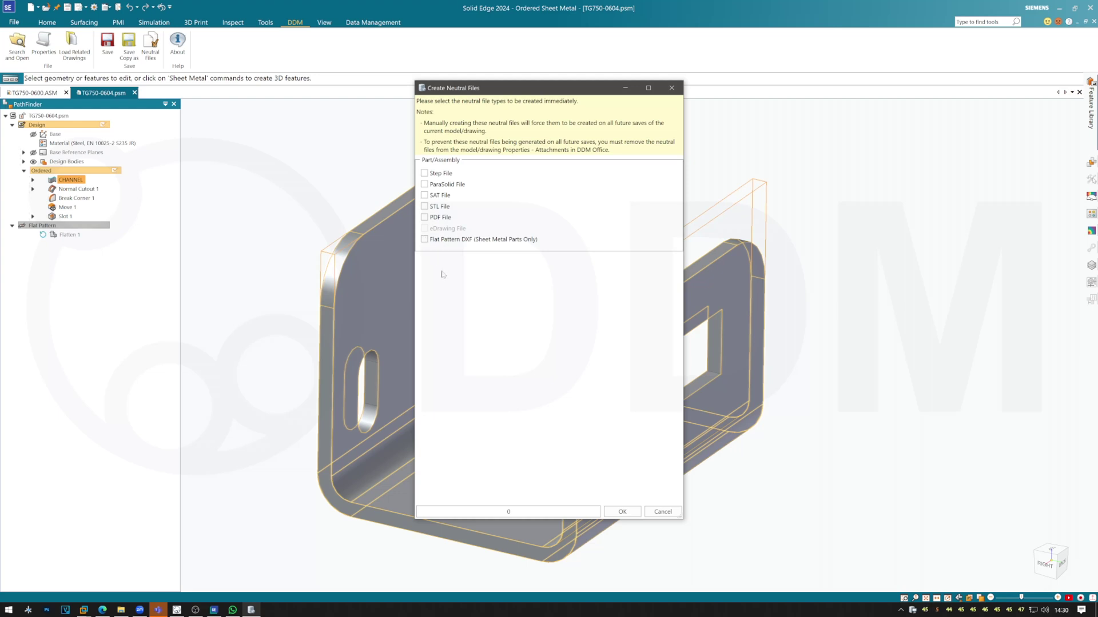
pyautogui.click(425, 207)
pyautogui.click(632, 513)
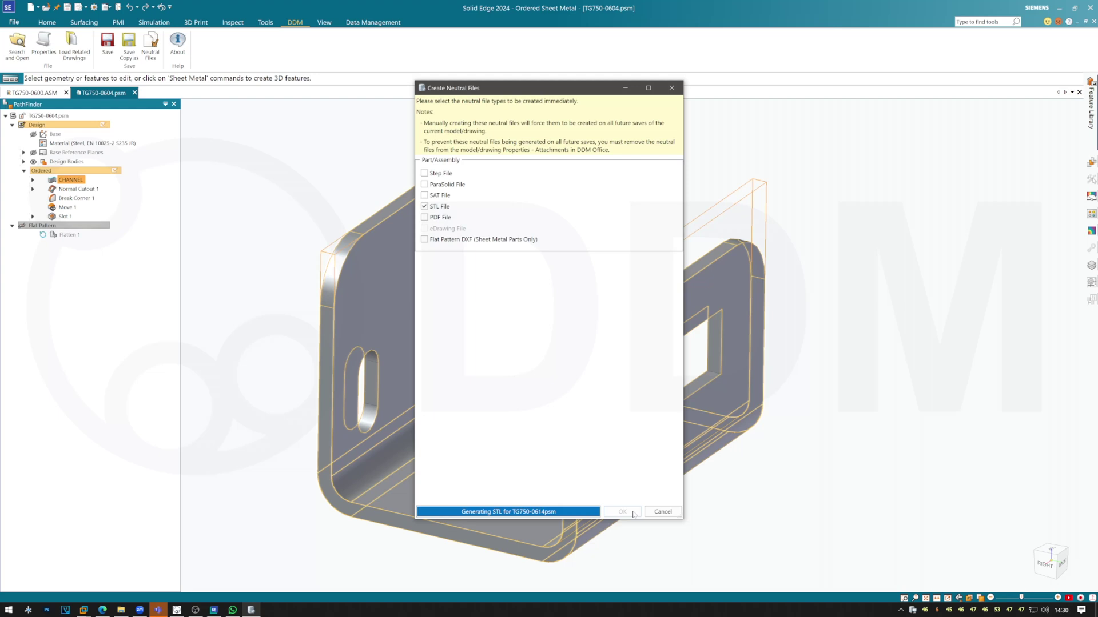
pyautogui.click(600, 343)
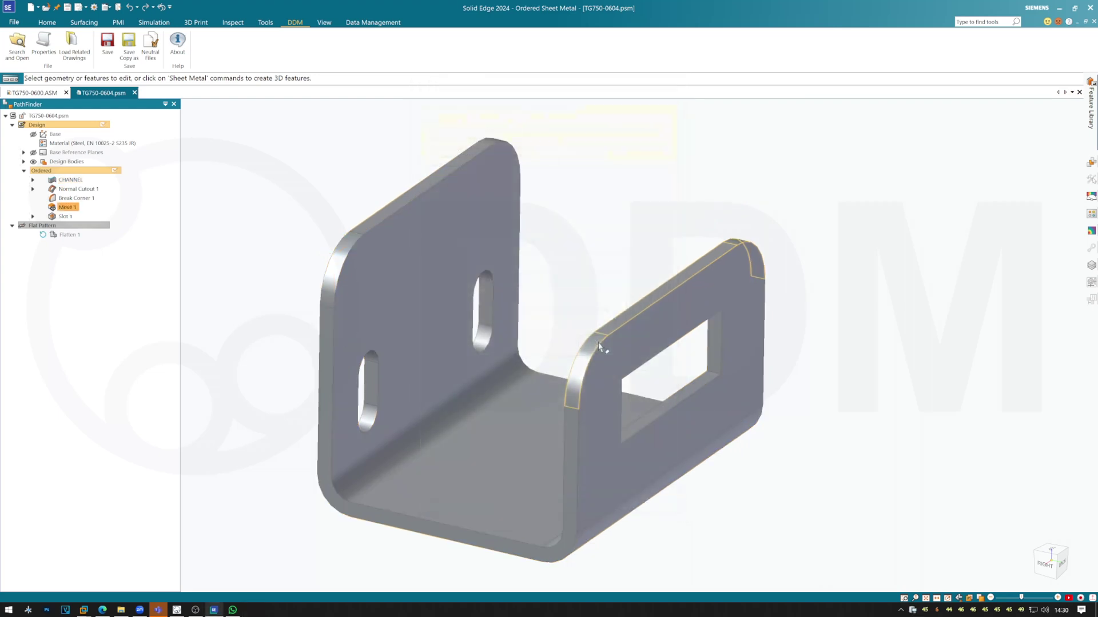
# Step: Review the neutral files attached to TG750-0604 in its properties and remove the DXF file attachment
pyautogui.click(43, 45)
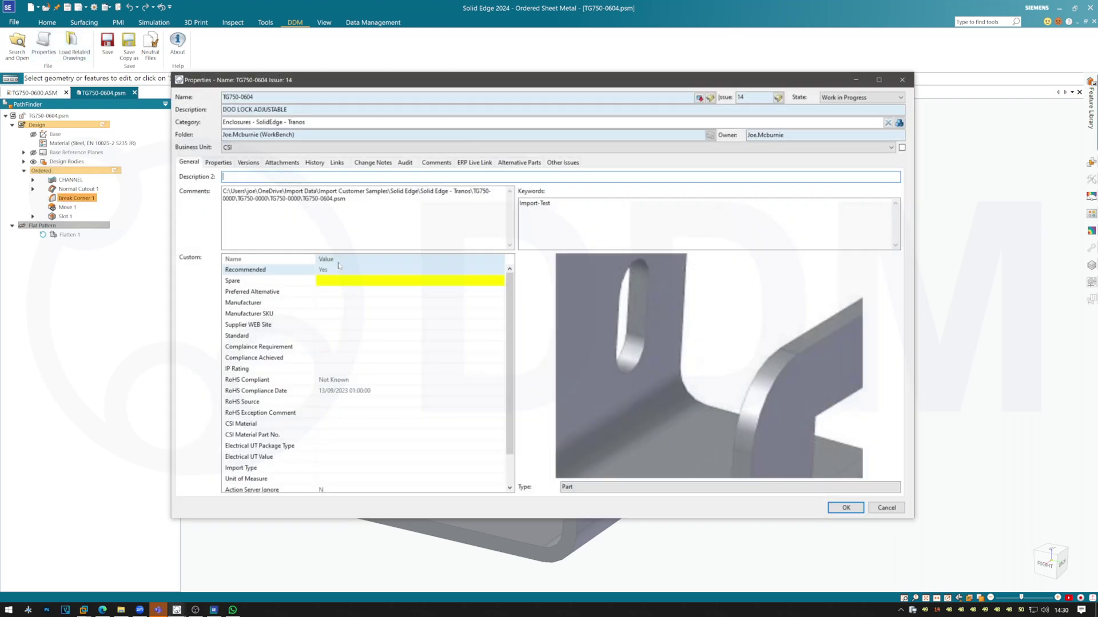
pyautogui.click(281, 162)
pyautogui.click(209, 222)
pyautogui.click(217, 213)
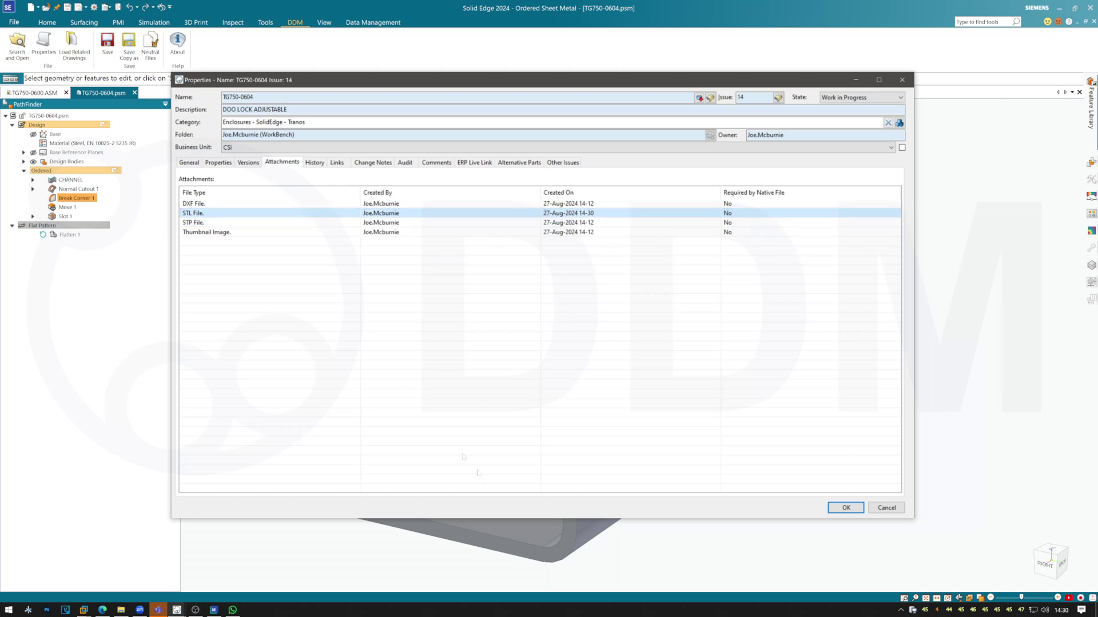
pyautogui.click(216, 205)
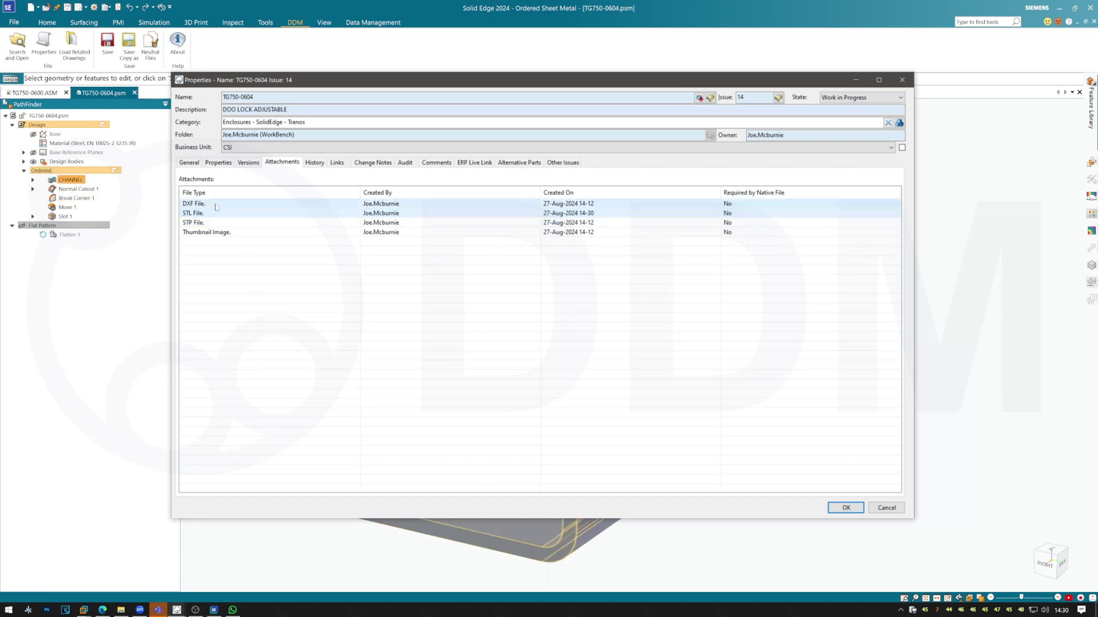
pyautogui.rightClick(223, 206)
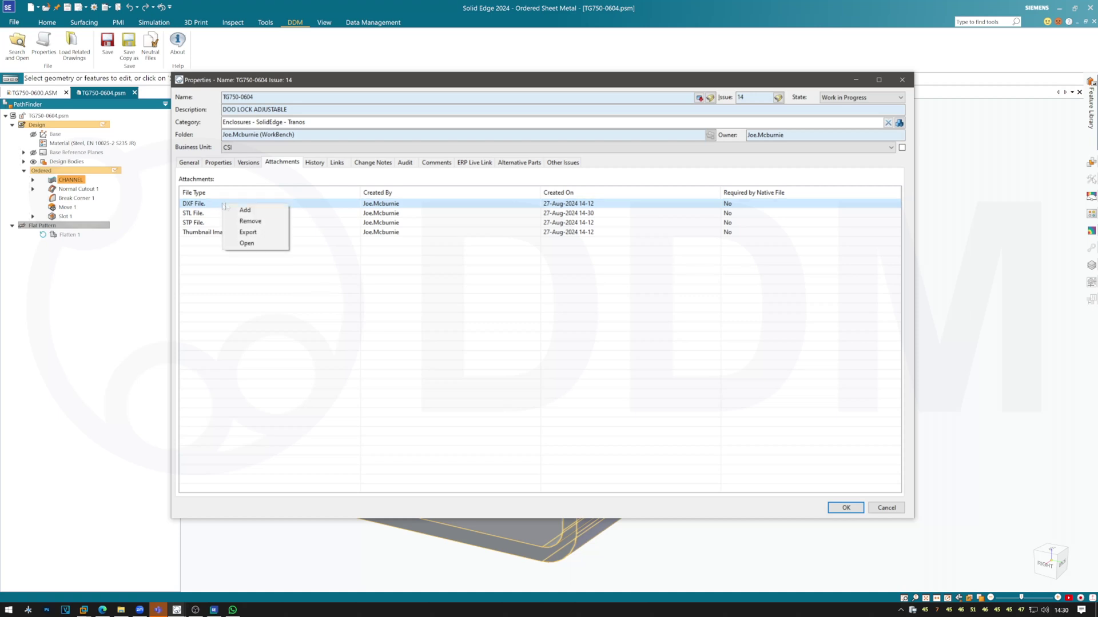
pyautogui.click(247, 221)
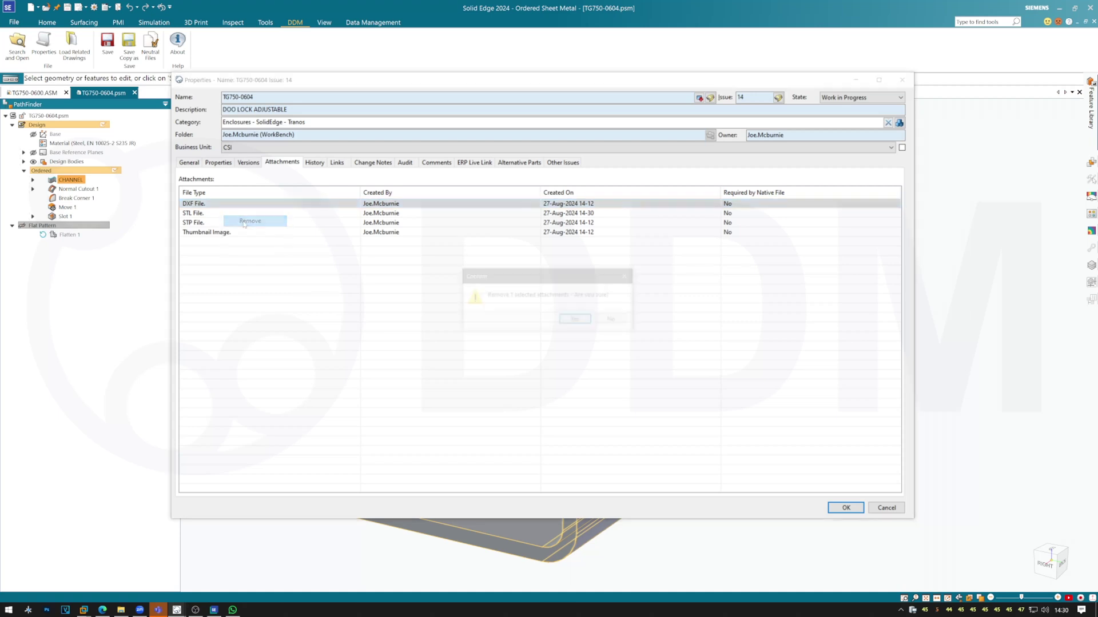
pyautogui.click(577, 320)
pyautogui.click(846, 508)
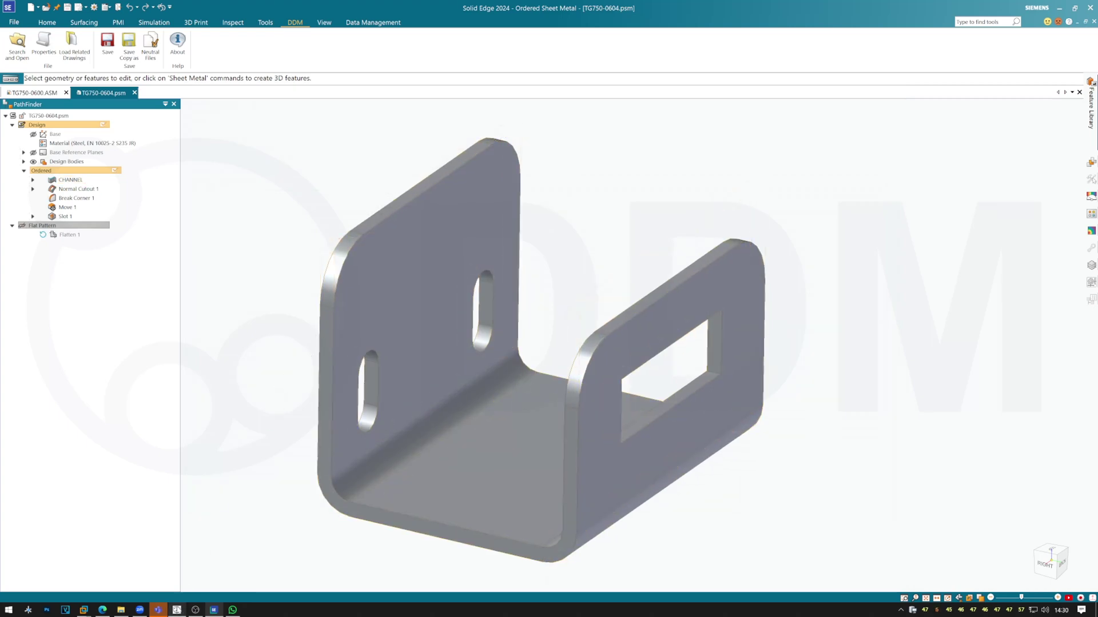
# Step: Switch to DDM, launch DDM Administration and log in with the administrator account
pyautogui.click(177, 610)
pyautogui.click(84, 18)
pyautogui.click(84, 18)
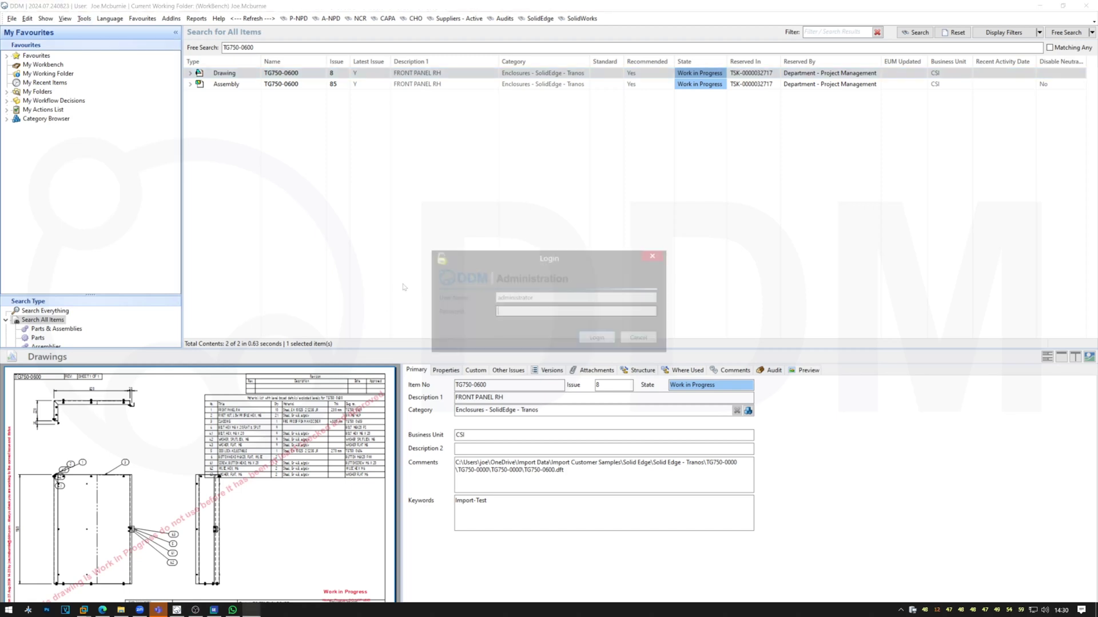
pyautogui.click(595, 337)
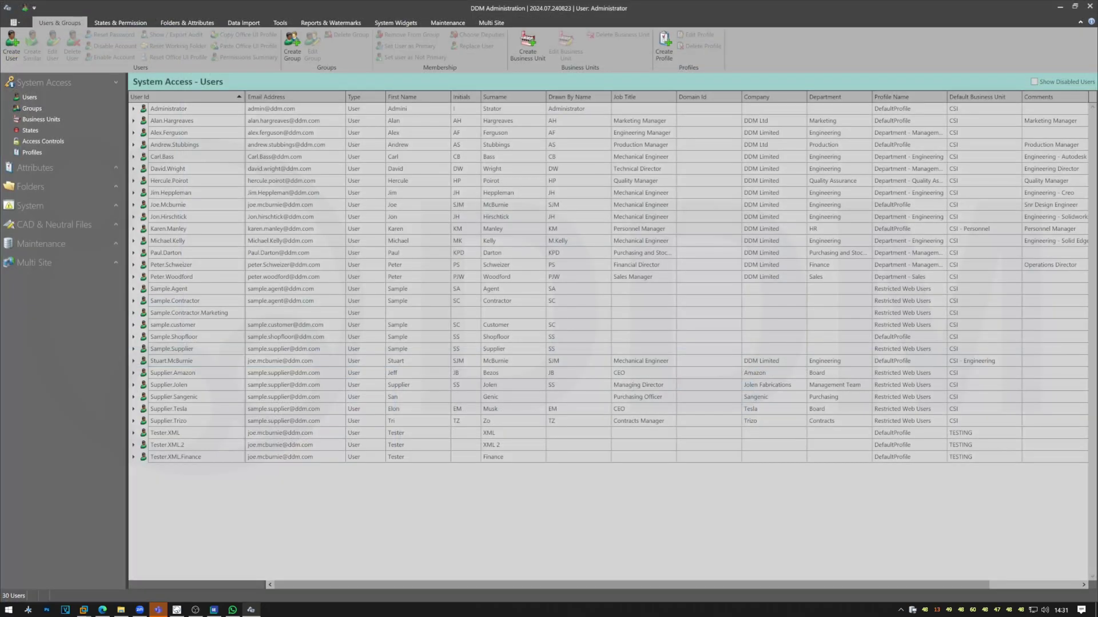
# Step: Examine the Solid Edge settings for CAD neutral files on user save, then return to Solid Edge
pyautogui.click(116, 227)
pyautogui.click(102, 251)
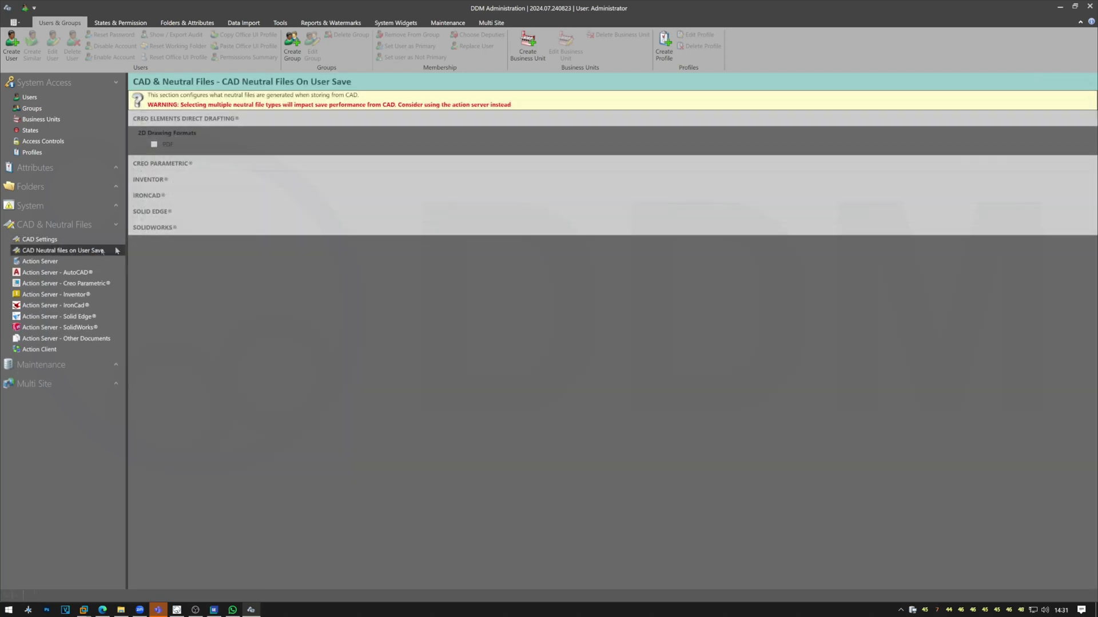
pyautogui.click(150, 211)
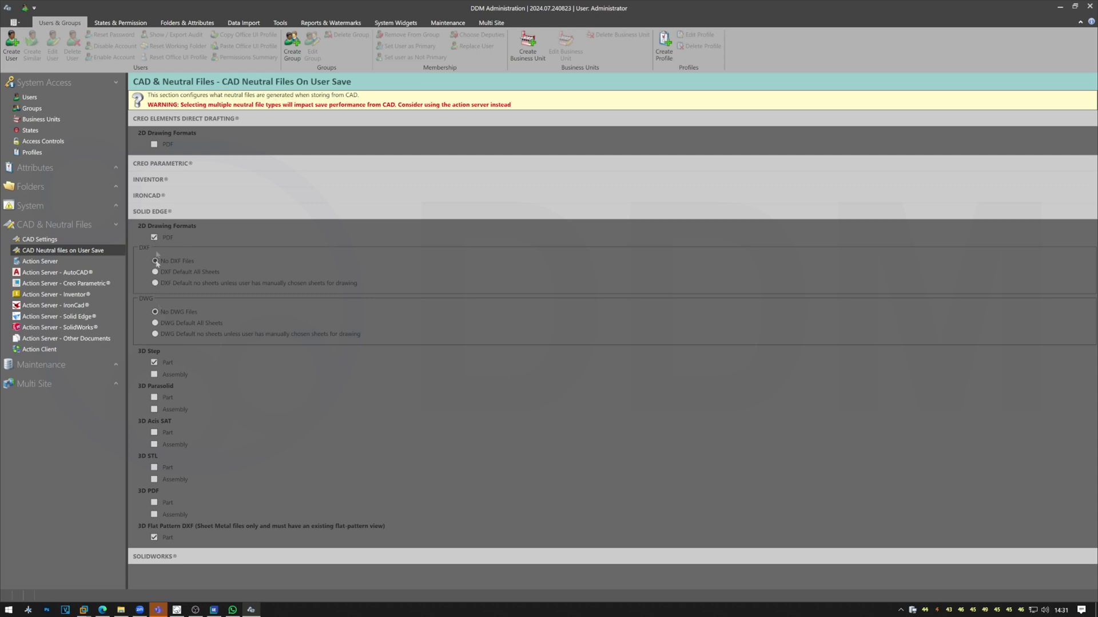
pyautogui.click(1060, 10)
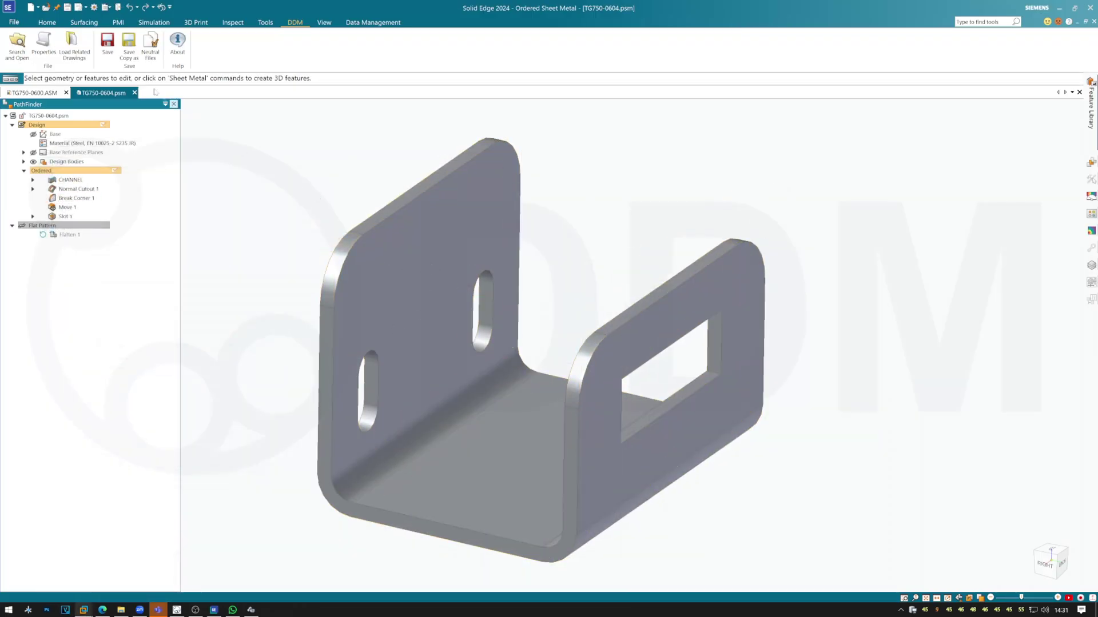
# Step: Save TG750-0604 through DDM with Generate Neutral Files enabled and check the file attachments in its properties
pyautogui.click(107, 45)
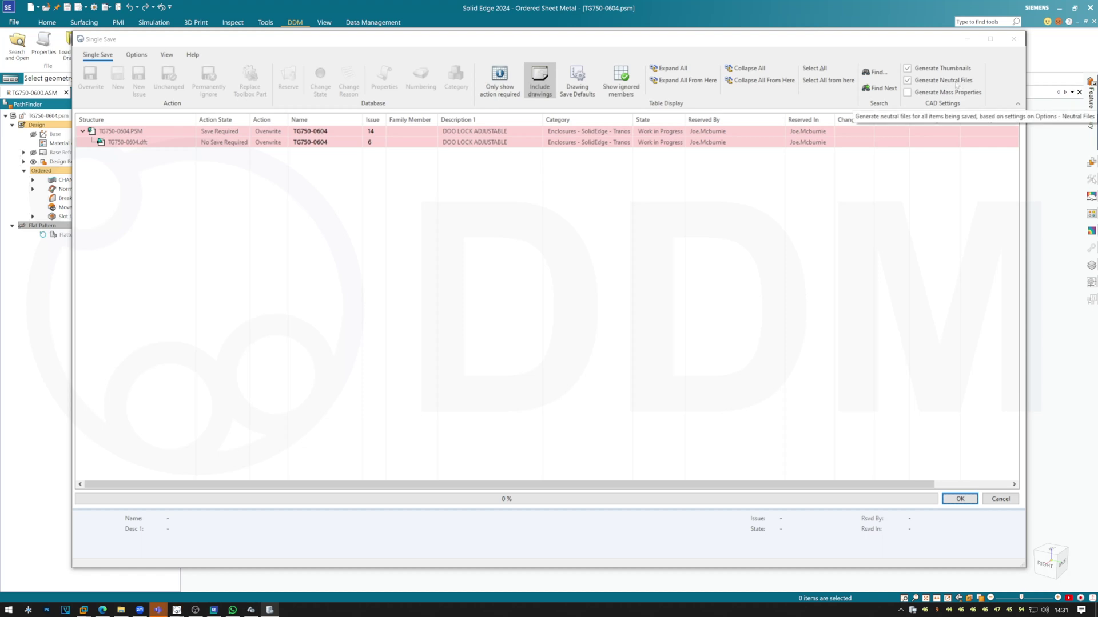
pyautogui.click(963, 499)
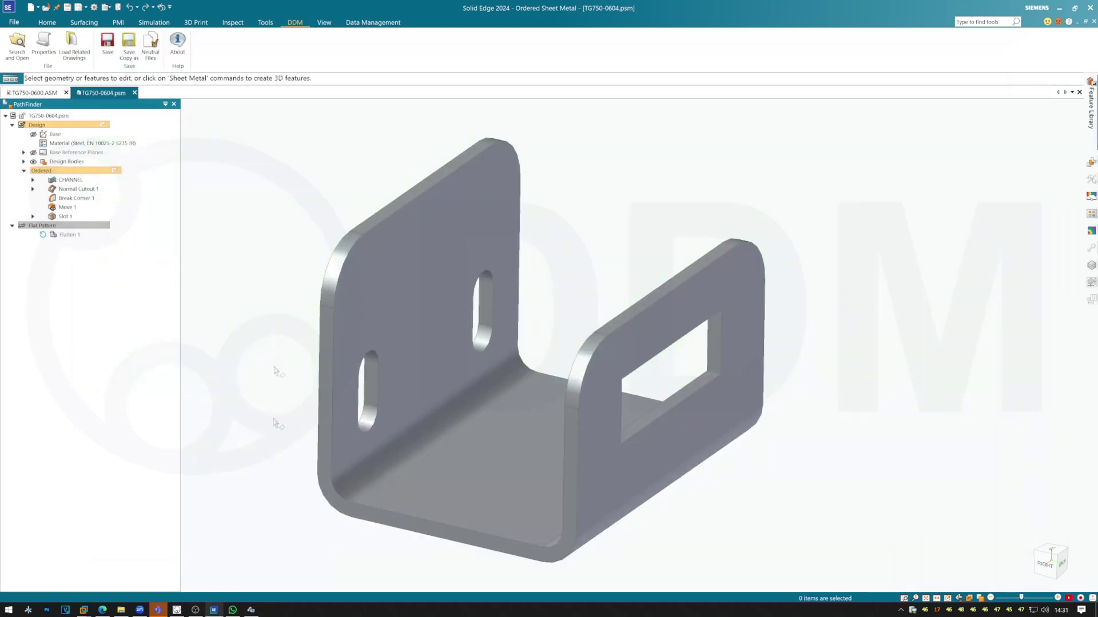
pyautogui.click(44, 45)
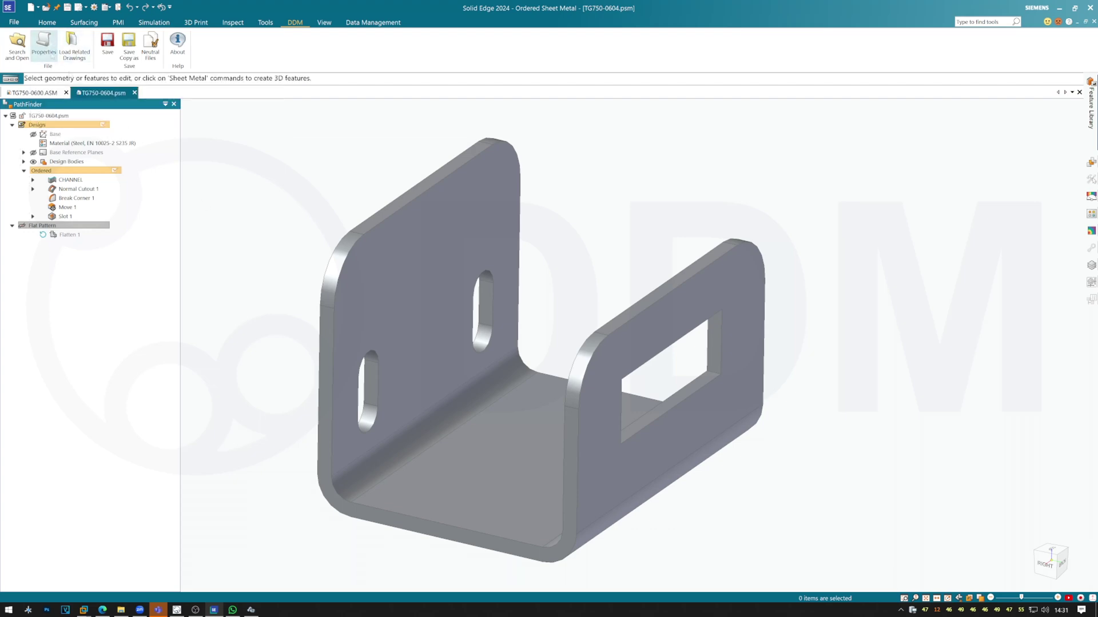
pyautogui.click(282, 163)
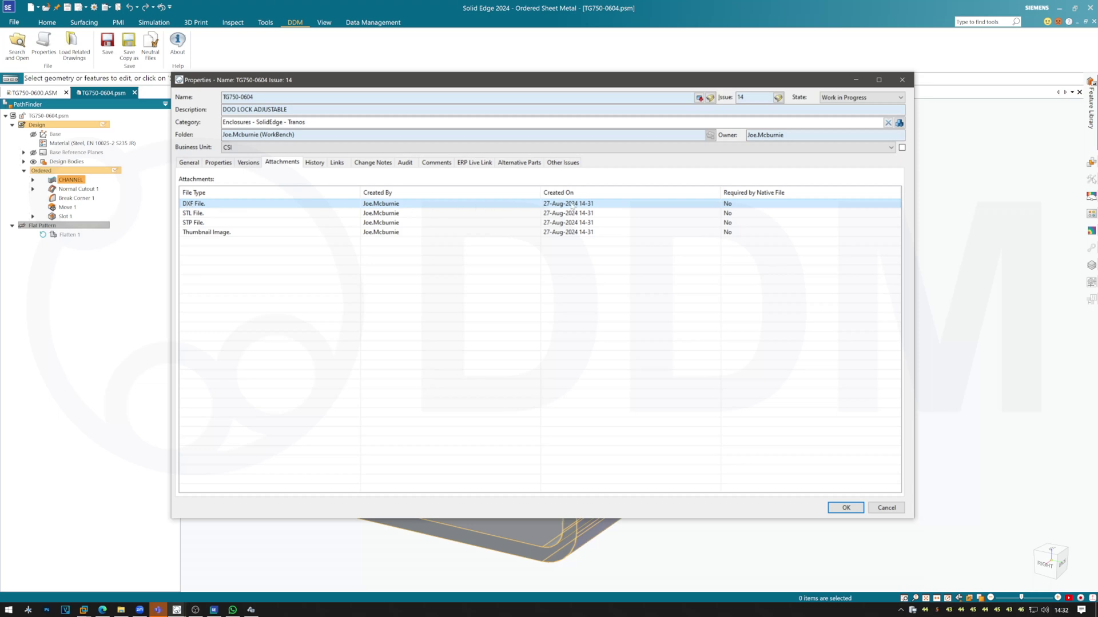
pyautogui.click(894, 509)
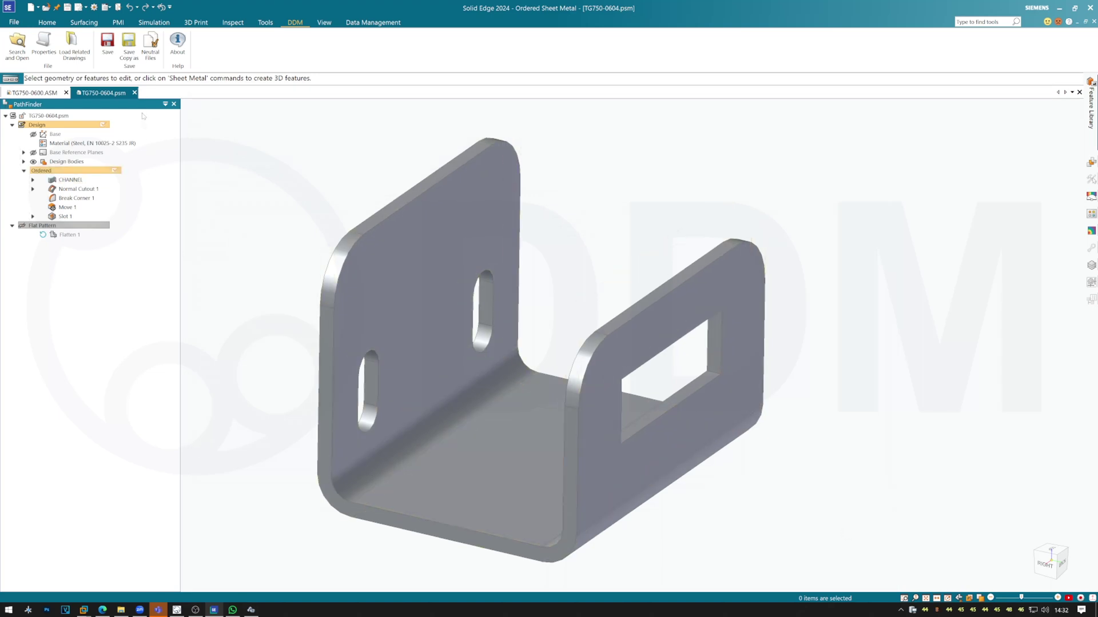
# Step: Load the related drawing TG750-0604.dft and exclude Sheet1 from its DXF and DWG neutral files
pyautogui.click(74, 49)
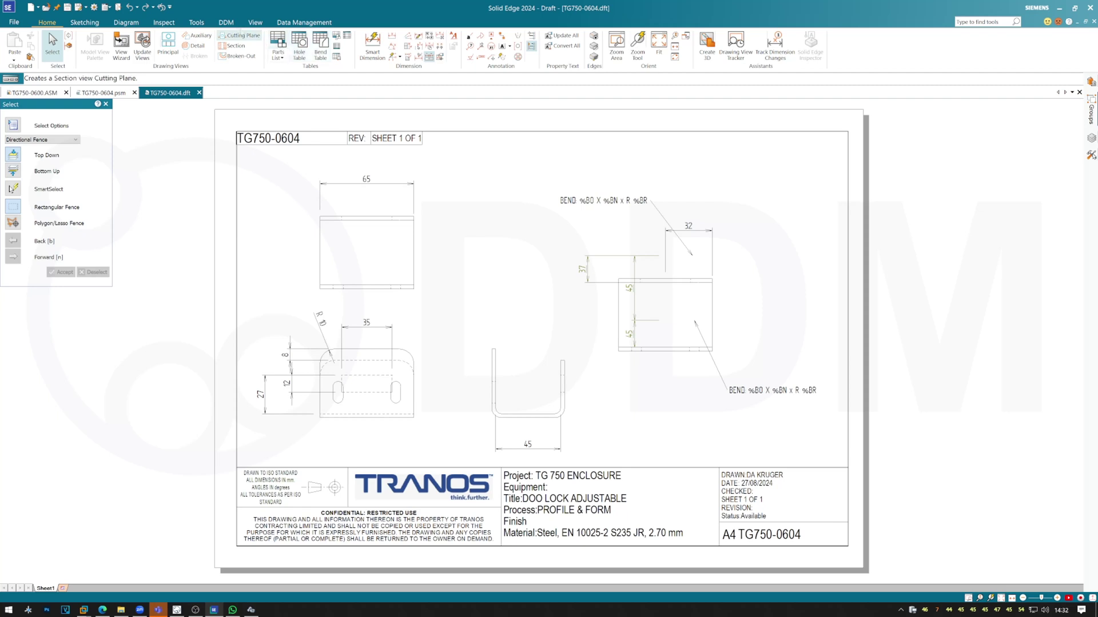
pyautogui.click(226, 23)
pyautogui.click(116, 55)
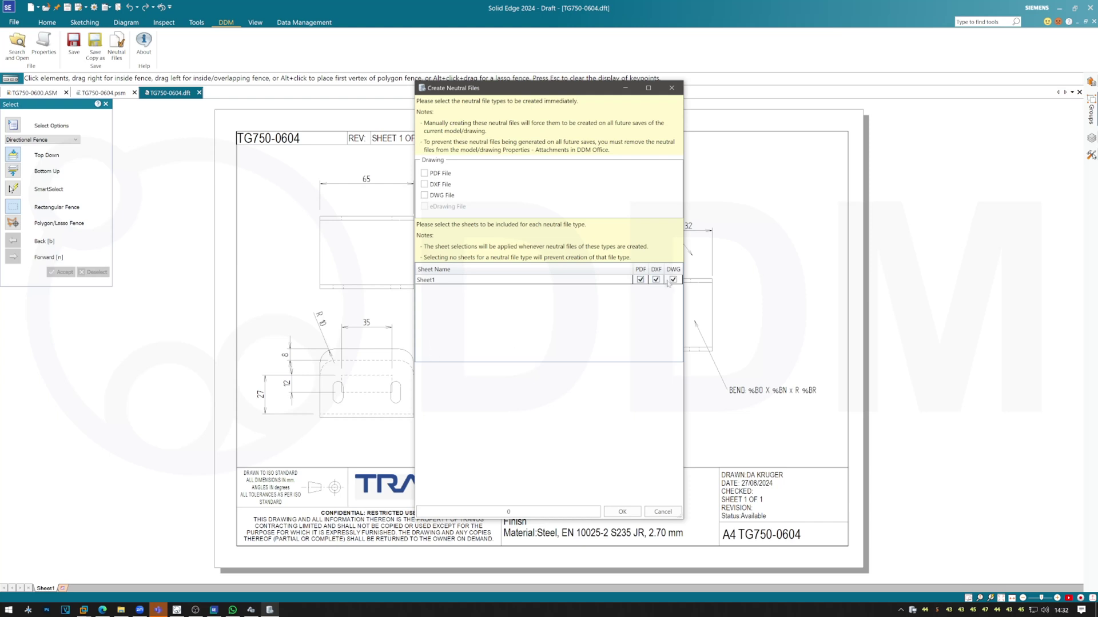
pyautogui.click(673, 280)
pyautogui.click(656, 280)
pyautogui.click(623, 511)
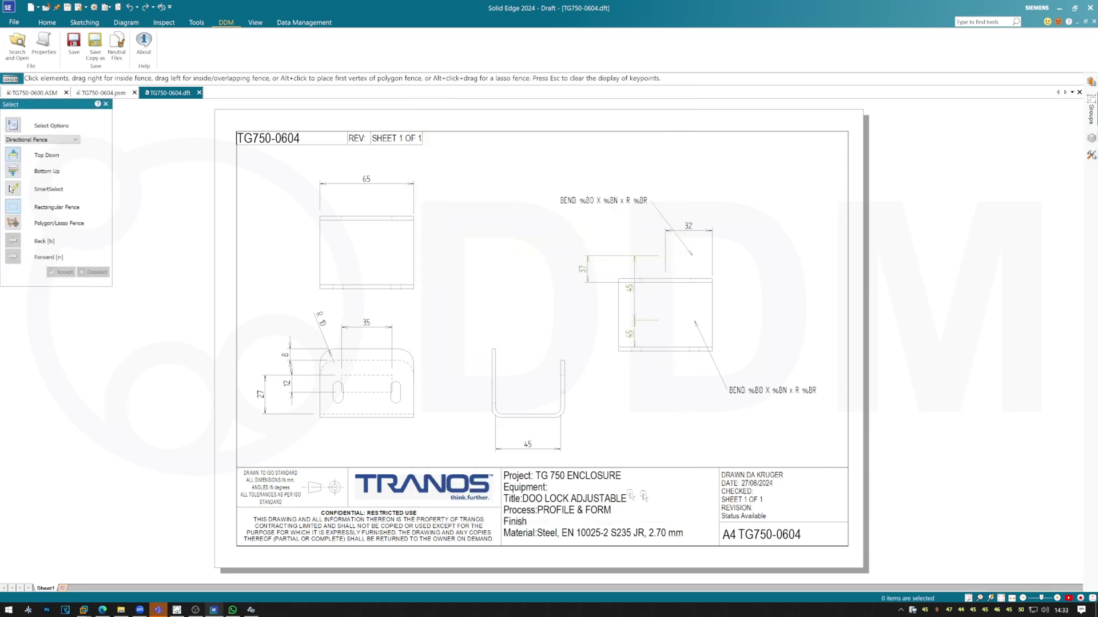
# Step: Switch to DDM Administration, examine the Action Server settings for Solid Edge, and return to the drawing
pyautogui.click(251, 612)
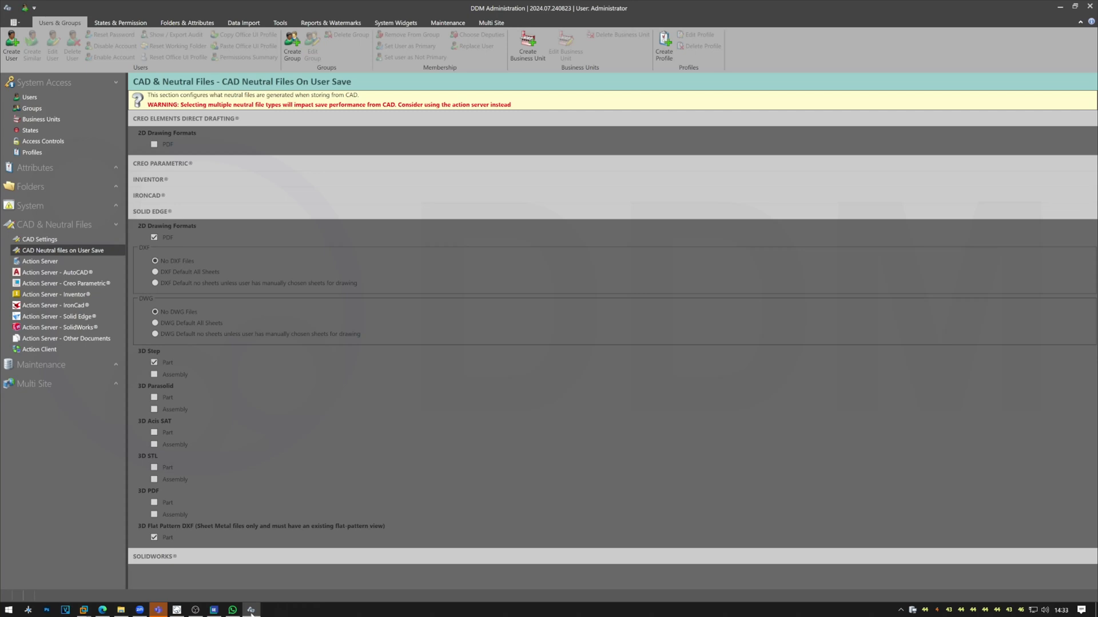
pyautogui.click(168, 213)
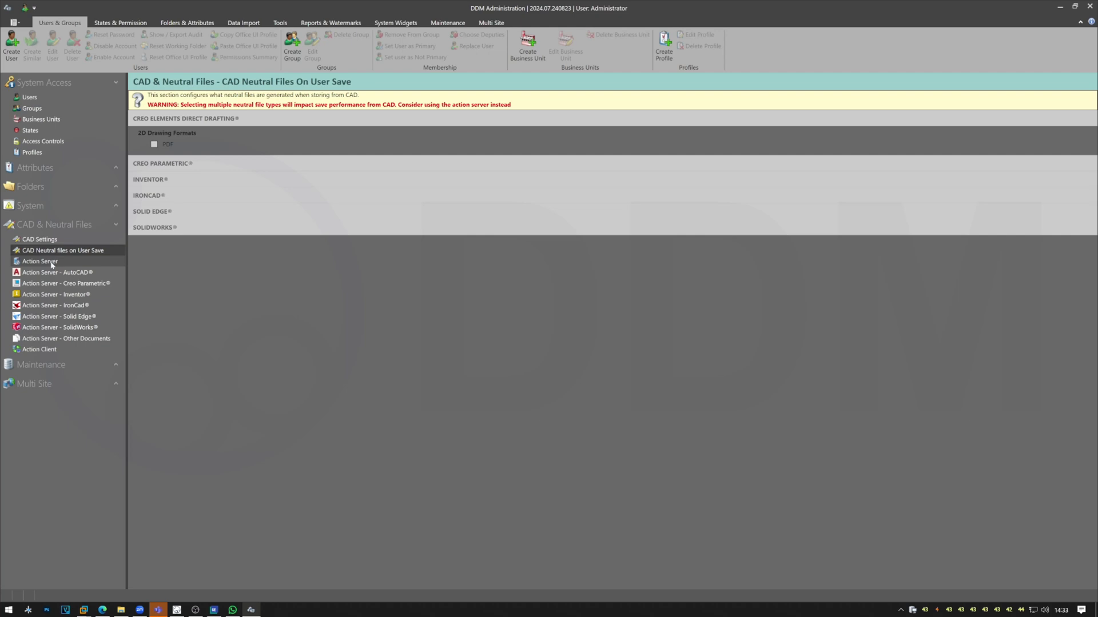
pyautogui.click(71, 320)
pyautogui.scroll(-1, 195, 324)
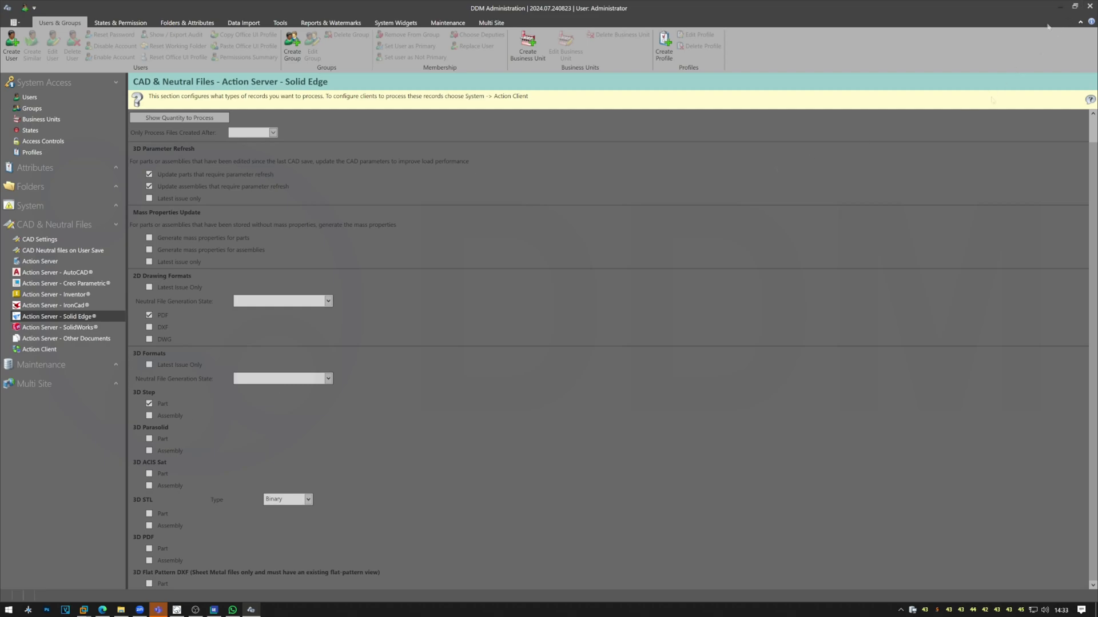
pyautogui.click(1059, 6)
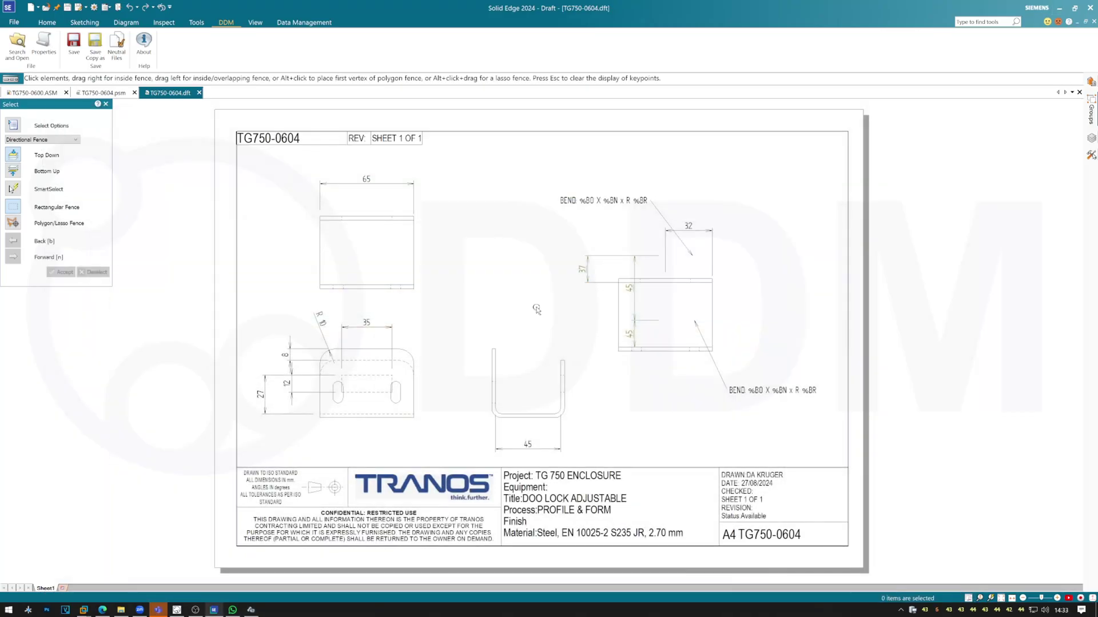